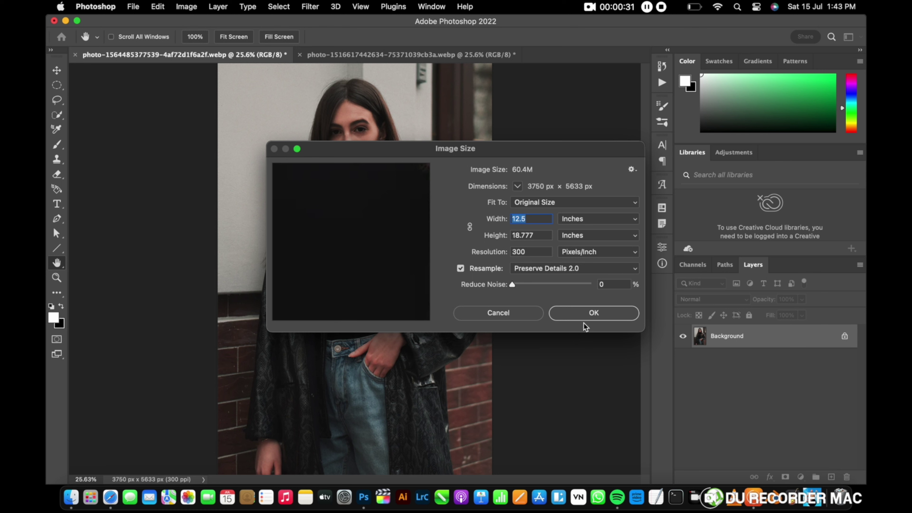
- Accept the current image size and select the woman automatically with Select Subject
{"action": "left_click", "coordinate": [581, 321]}
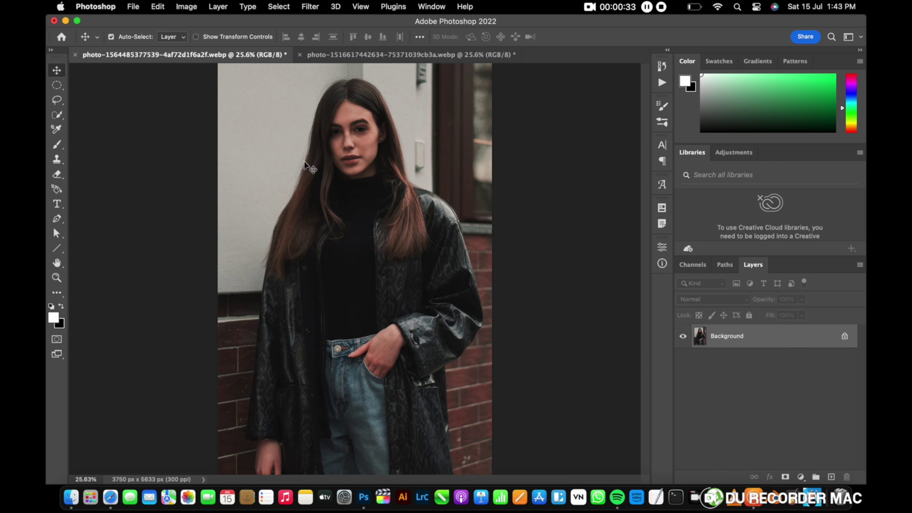
{"action": "left_click", "coordinate": [58, 114]}
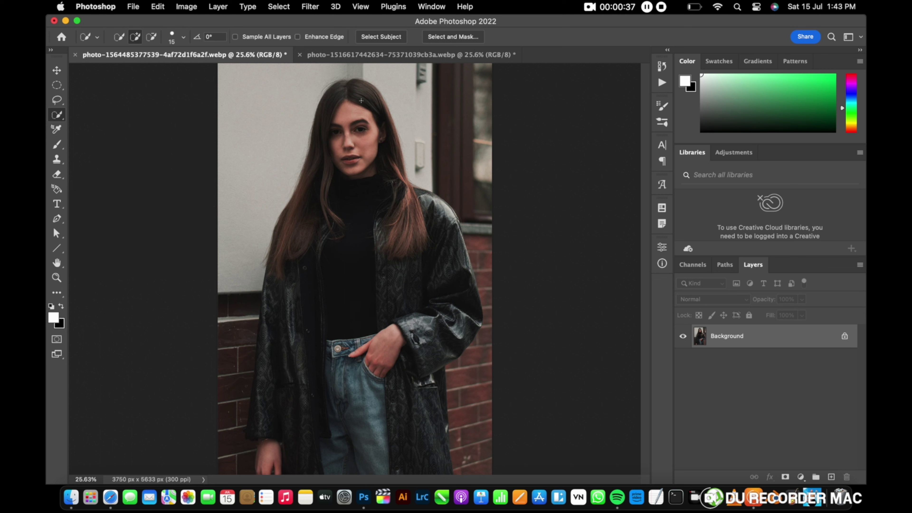
{"action": "left_click", "coordinate": [371, 40]}
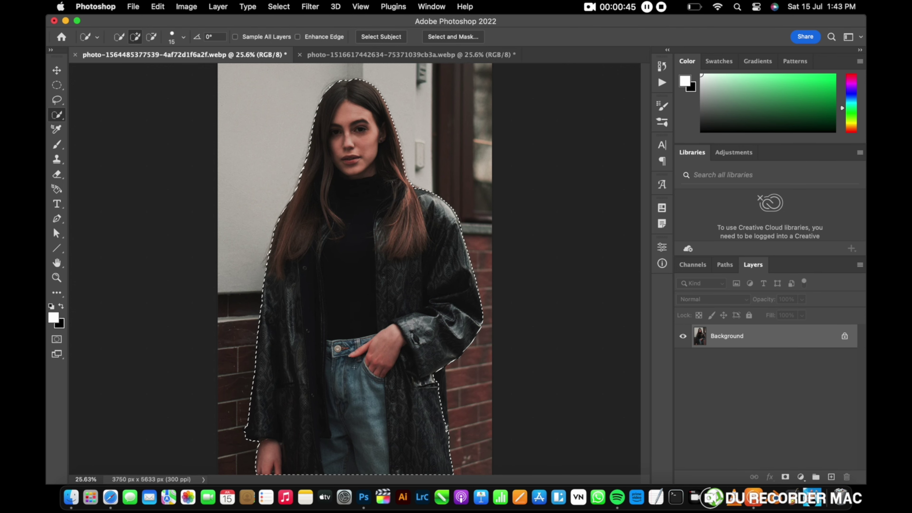
- Add the missing coat edge below the bent arm's sleeve to the selection using a 40 px Quick Selection brush
{"action": "scroll", "coordinate": [431, 458], "scroll_direction": "up", "scroll_amount": 3}
{"action": "scroll", "coordinate": [345, 270], "scroll_direction": "up", "scroll_amount": 5}
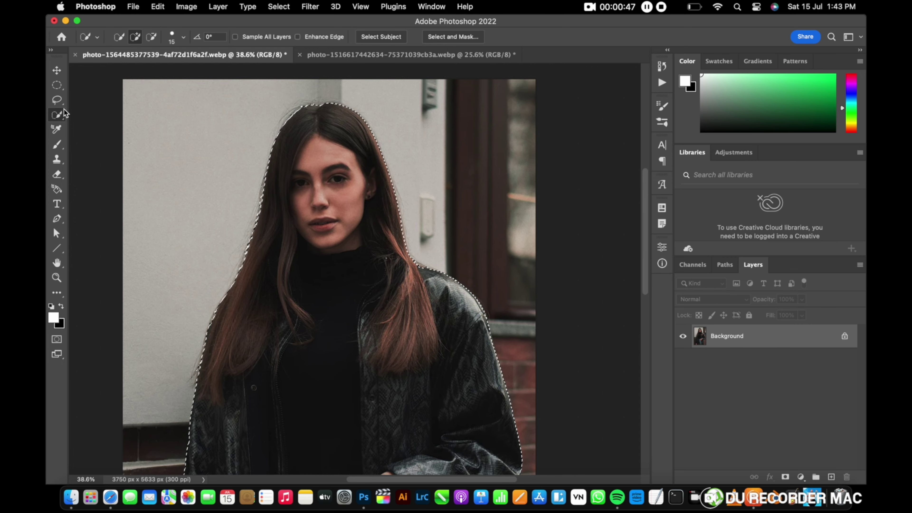
{"action": "scroll", "coordinate": [294, 243], "scroll_direction": "down", "scroll_amount": 10}
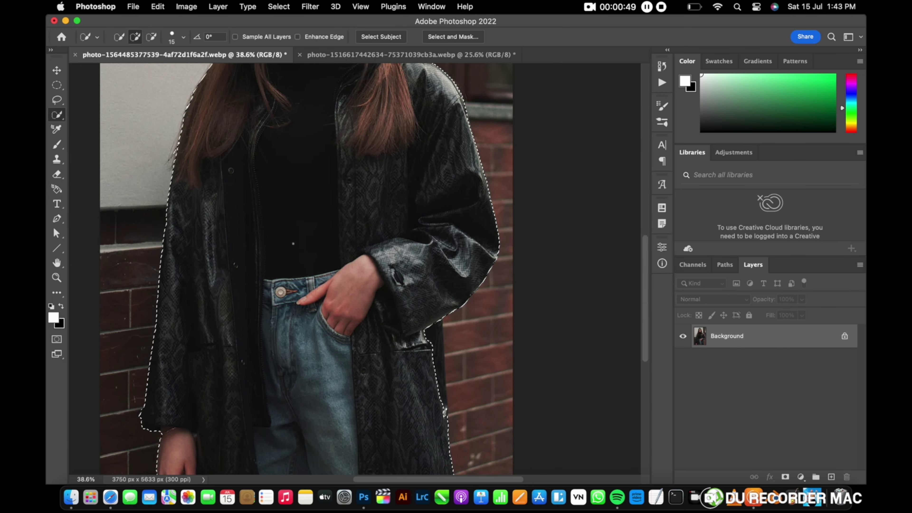
{"action": "key", "text": "bracketright"}
{"action": "key", "text": "bracketright"}
{"action": "key", "text": "bracketright"}
{"action": "key", "text": "bracketright"}
{"action": "key", "text": "bracketright"}
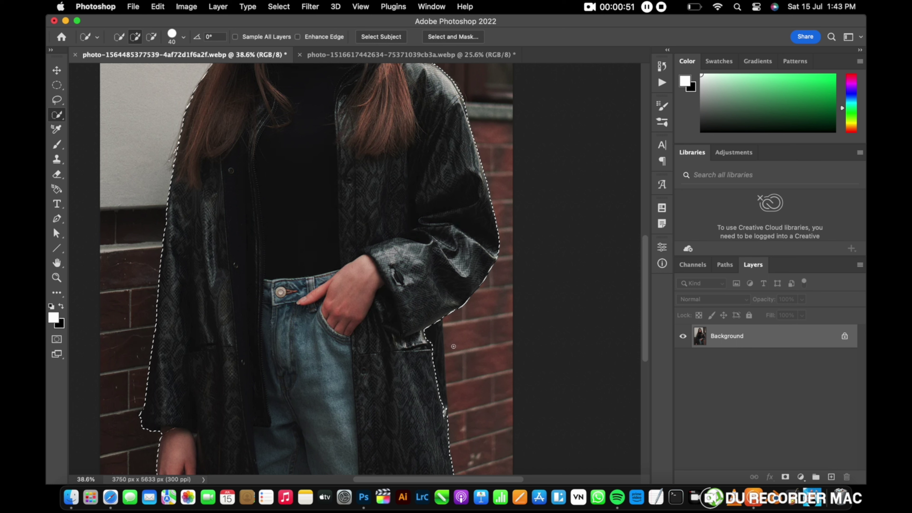
{"action": "left_click_drag", "start_coordinate": [435, 343], "coordinate": [444, 416]}
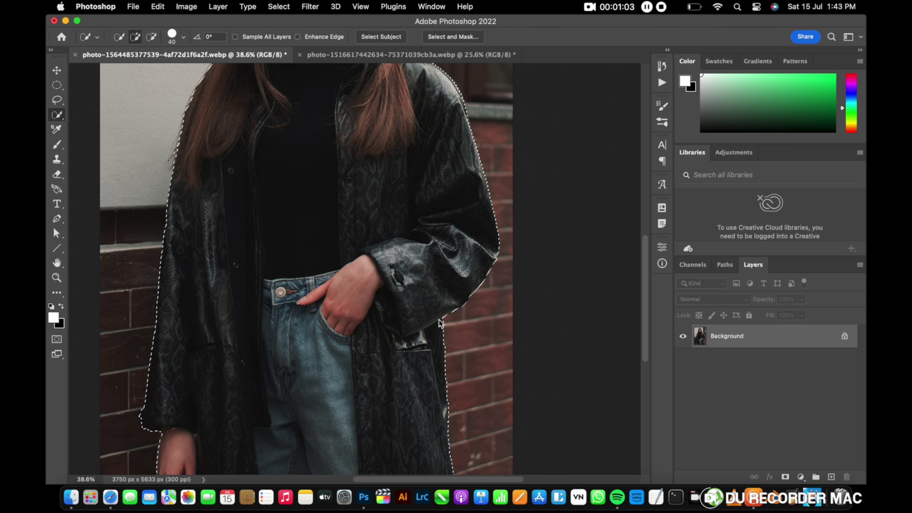
- Subtract the stray background beside the hanging arm's sleeve cuff from the selection with the Lasso tool
{"action": "scroll", "coordinate": [150, 402], "scroll_direction": "down", "scroll_amount": 3}
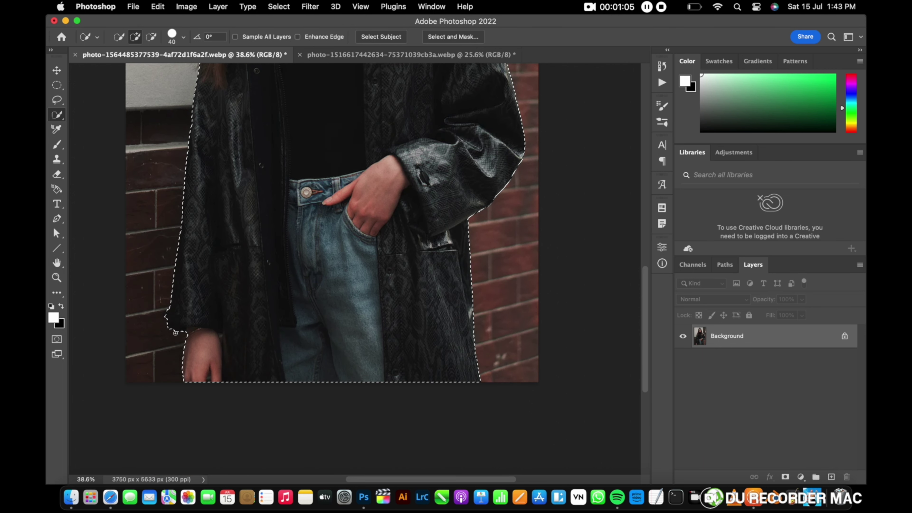
{"action": "scroll", "coordinate": [255, 404], "scroll_direction": "up", "scroll_amount": 1}
{"action": "scroll", "coordinate": [254, 404], "scroll_direction": "left", "scroll_amount": 3}
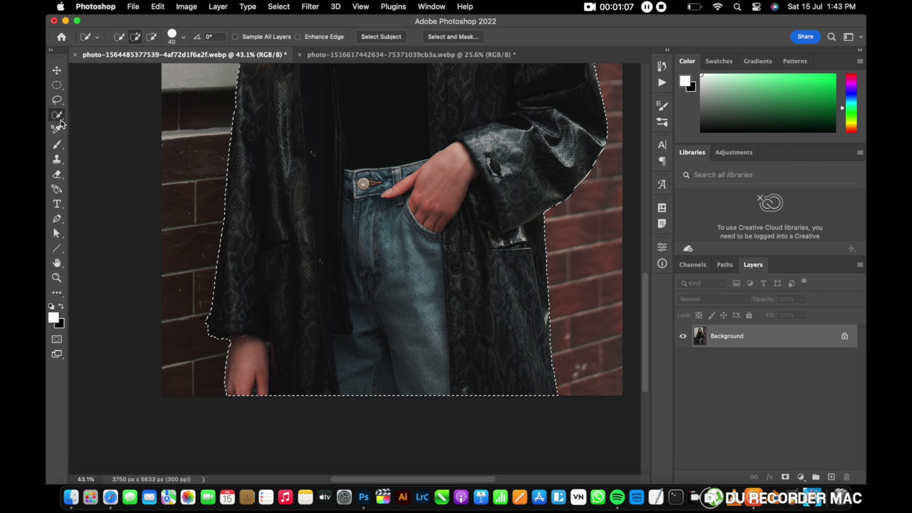
{"action": "left_click", "coordinate": [57, 100]}
{"action": "left_click", "coordinate": [145, 37]}
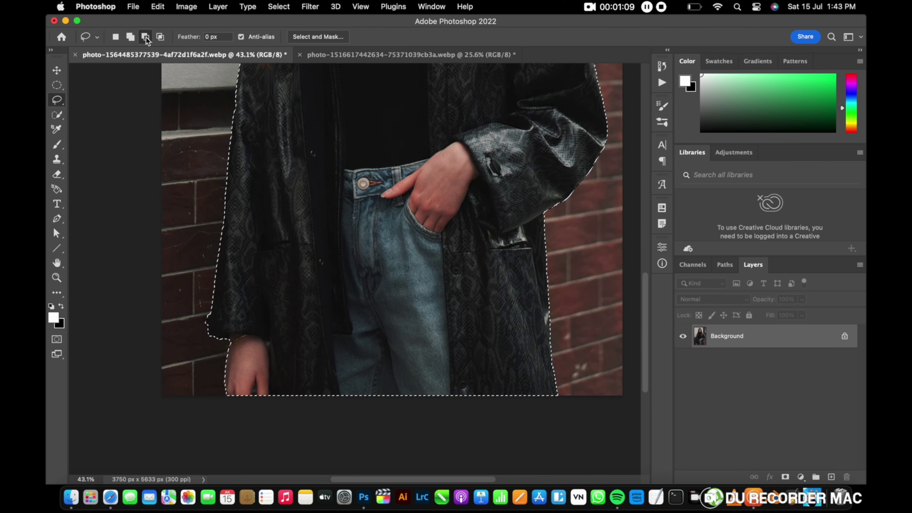
{"action": "mouse_move", "coordinate": [209, 308]}
{"action": "left_mouse_down"}
{"action": "mouse_move", "coordinate": [208, 344]}
{"action": "mouse_move", "coordinate": [177, 216]}
{"action": "mouse_move", "coordinate": [215, 275]}
{"action": "left_mouse_up"}
- Inspect the woman's hair edges in Select and Mask, undo the last two refinements and accept the selection
{"action": "scroll", "coordinate": [329, 334], "scroll_direction": "up", "scroll_amount": 15}
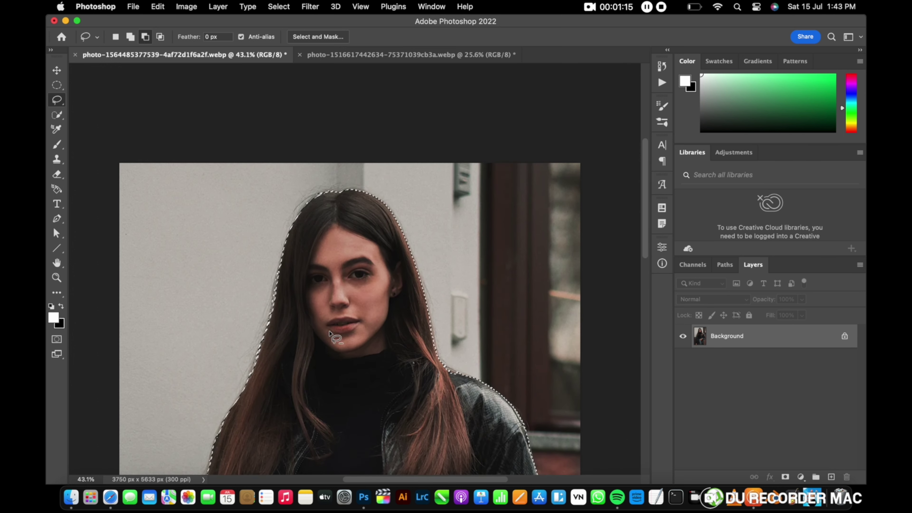
{"action": "scroll", "coordinate": [329, 334], "scroll_direction": "up", "scroll_amount": 1}
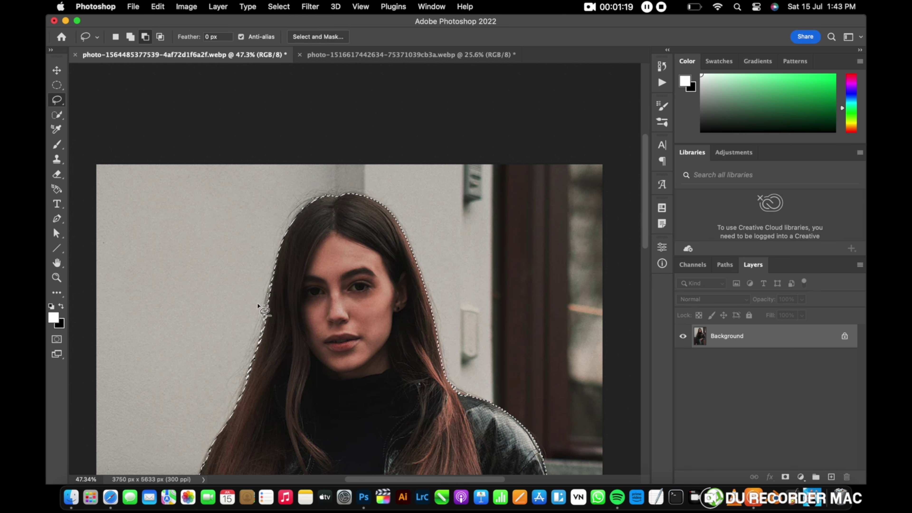
{"action": "scroll", "coordinate": [258, 309], "scroll_direction": "up", "scroll_amount": 2}
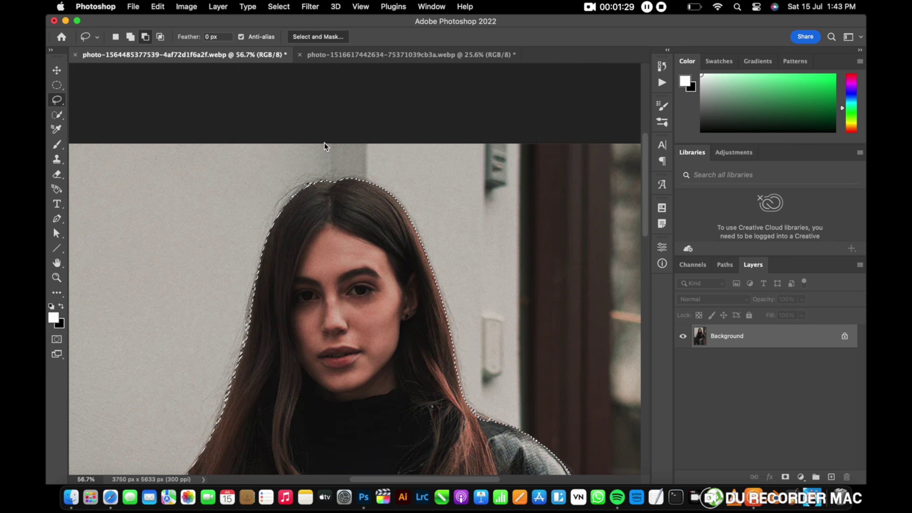
{"action": "key", "text": "super+alt+r"}
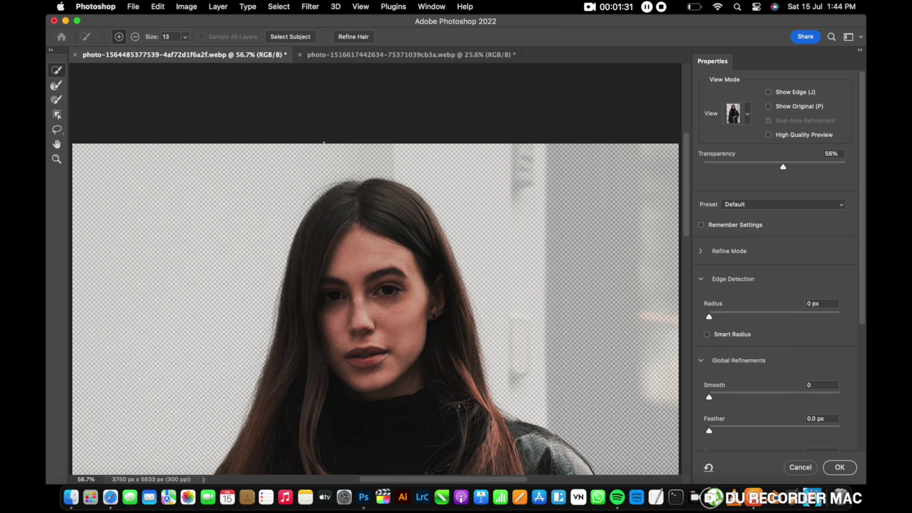
{"action": "scroll", "coordinate": [339, 272], "scroll_direction": "down", "scroll_amount": 3}
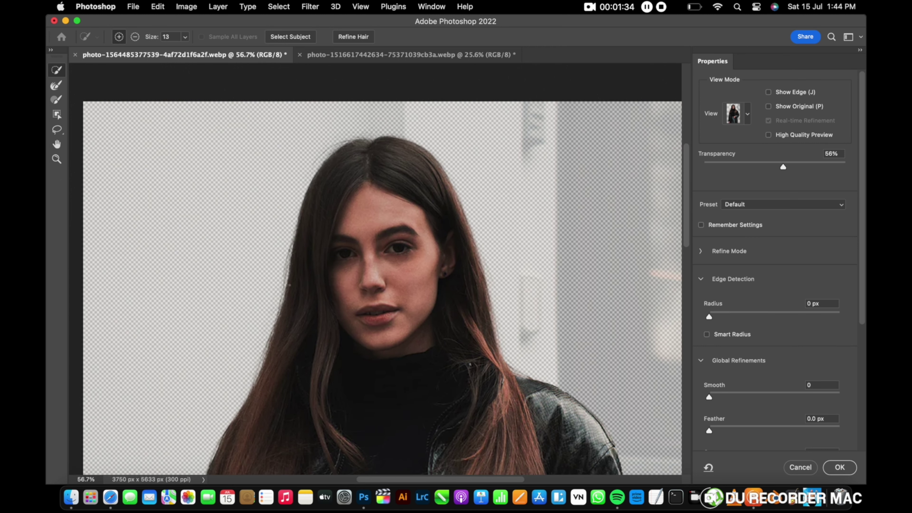
{"action": "key", "text": "super+z"}
{"action": "key", "text": "super+z"}
{"action": "left_click", "coordinate": [849, 472]}
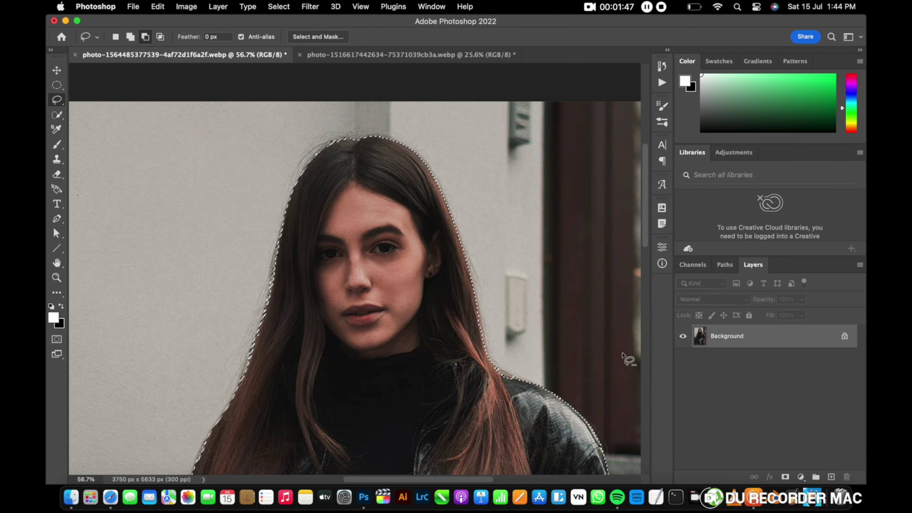
- Copy the selected woman to a new layer and place that layer in the floral background document
{"action": "key", "text": "super+0"}
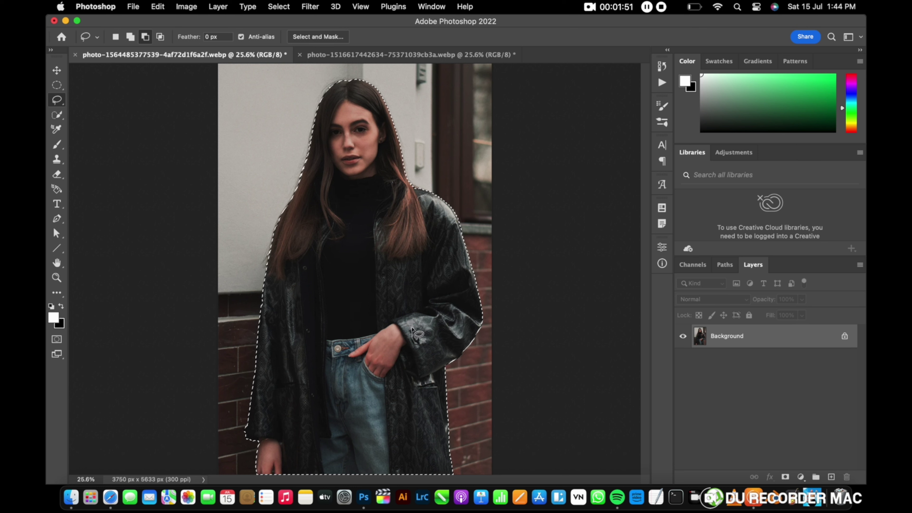
{"action": "key", "text": "super+j"}
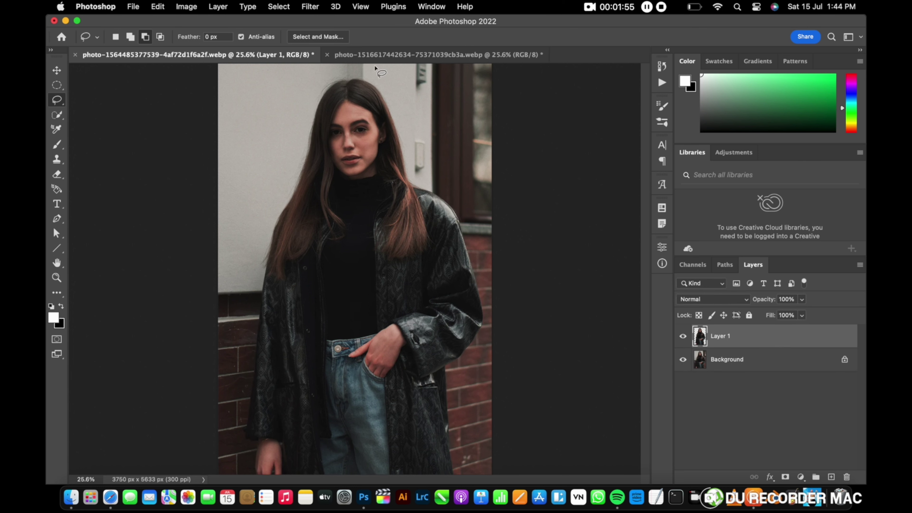
{"action": "left_click", "coordinate": [382, 58]}
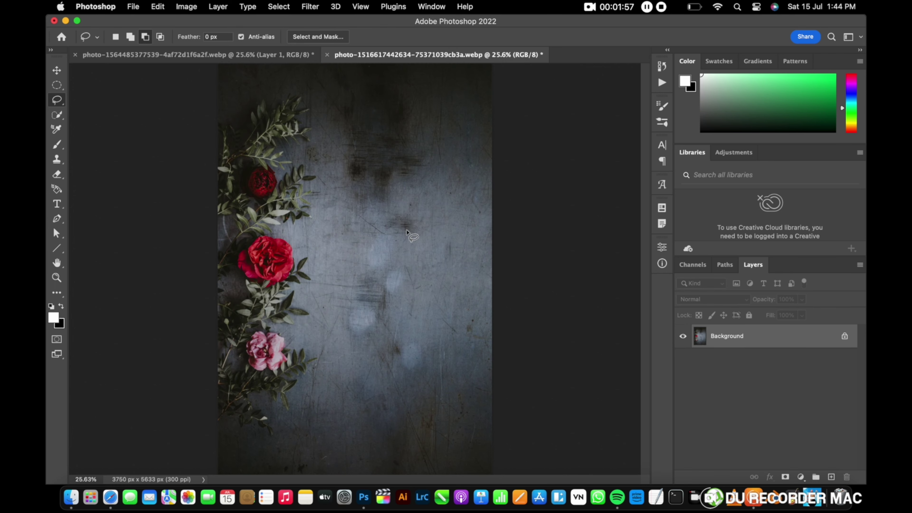
{"action": "left_click_drag", "start_coordinate": [270, 60], "coordinate": [189, 234]}
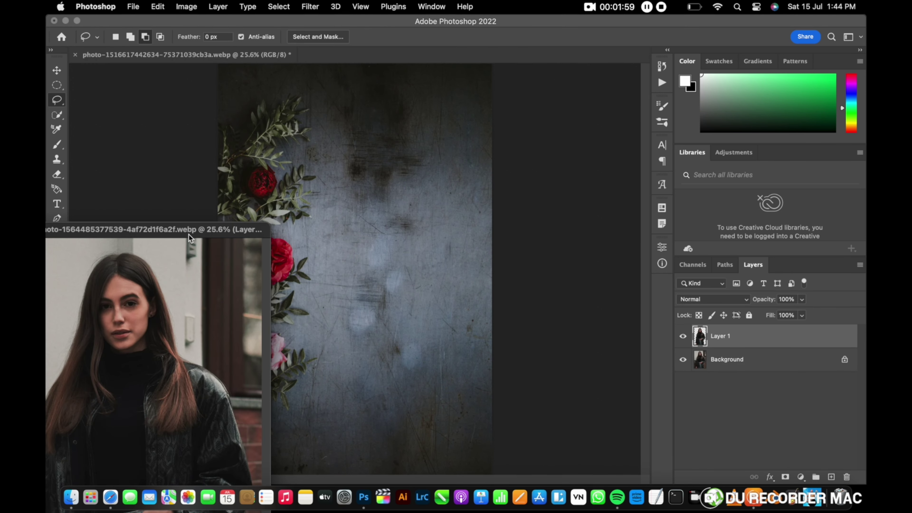
{"action": "left_click_drag", "start_coordinate": [718, 342], "coordinate": [422, 271]}
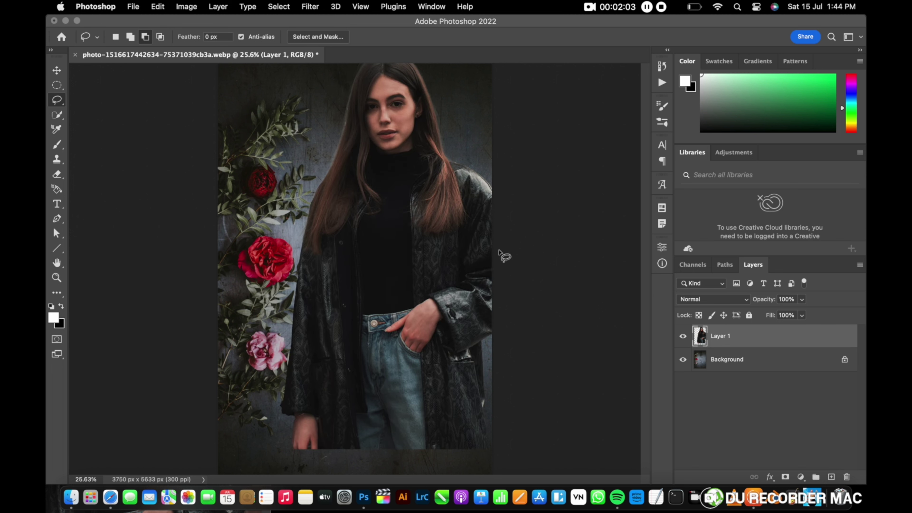
- Move the woman's cutout down and toward the roses with Free Transform, letting its lower part run off the canvas
{"action": "key", "text": "super+t"}
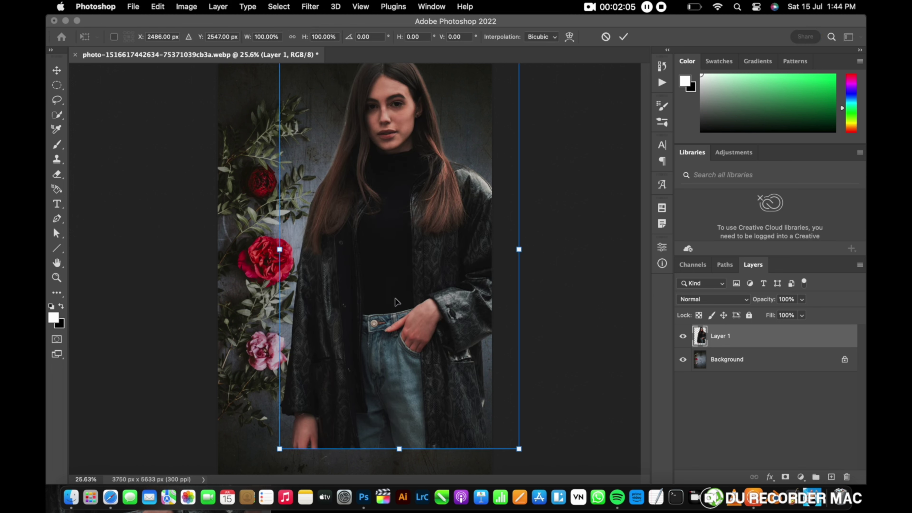
{"action": "key", "text": "super+0"}
{"action": "left_click_drag", "start_coordinate": [392, 207], "coordinate": [361, 277]}
{"action": "key", "text": "Return"}
{"action": "key", "text": "l"}
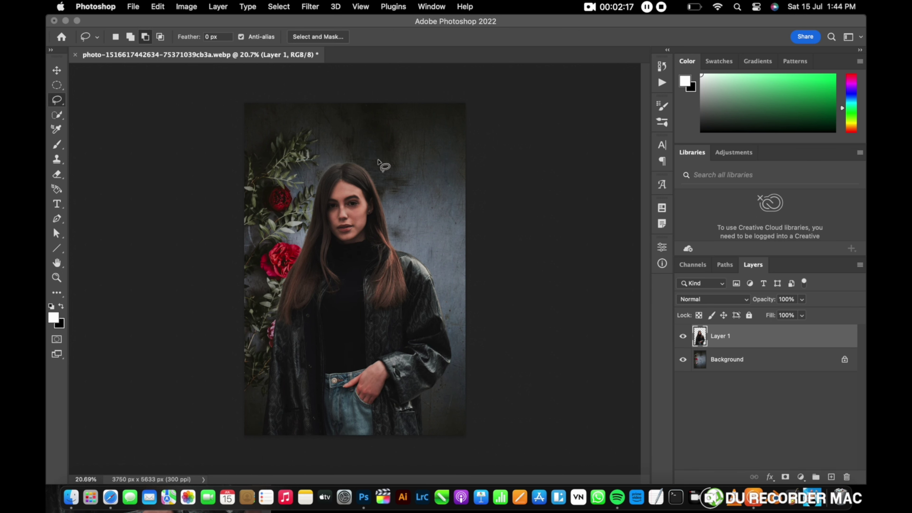
- Set up the Blur tool with a 125 px Soft Round brush at 0% hardness
{"action": "key", "text": "super+equal"}
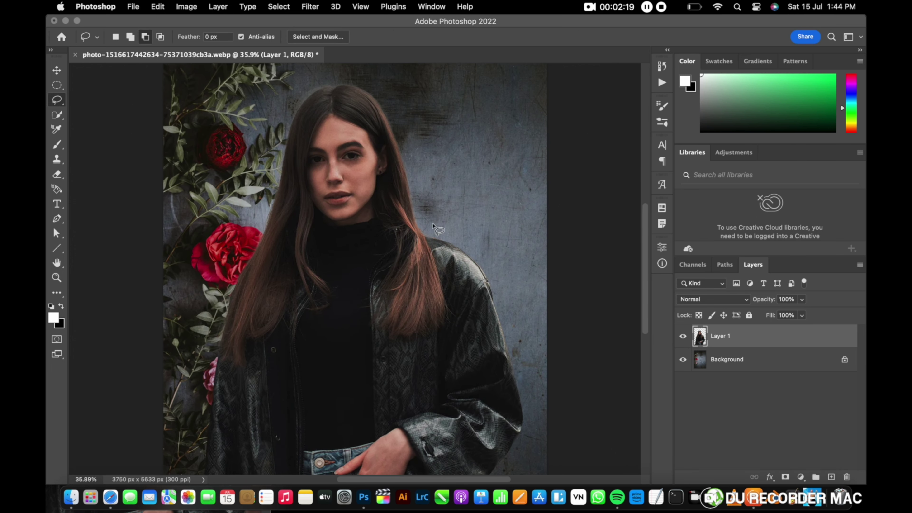
{"action": "left_click", "coordinate": [54, 295]}
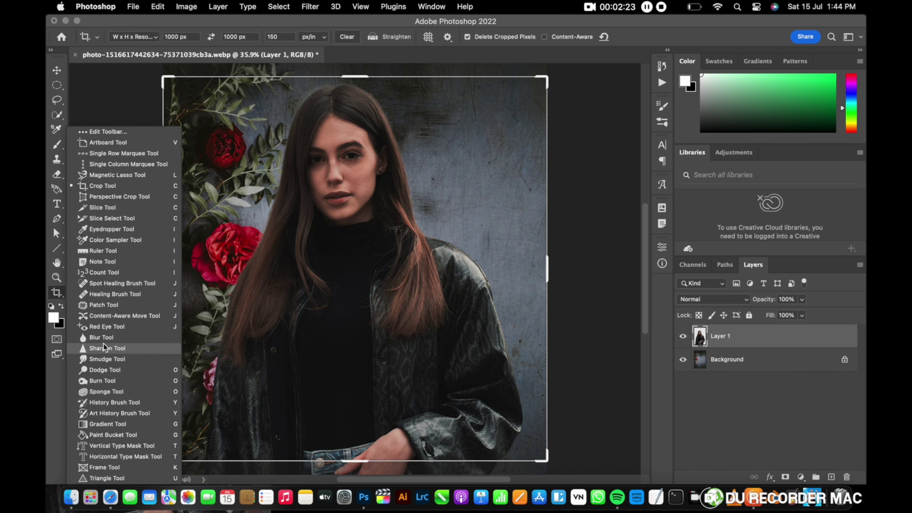
{"action": "left_click", "coordinate": [101, 337]}
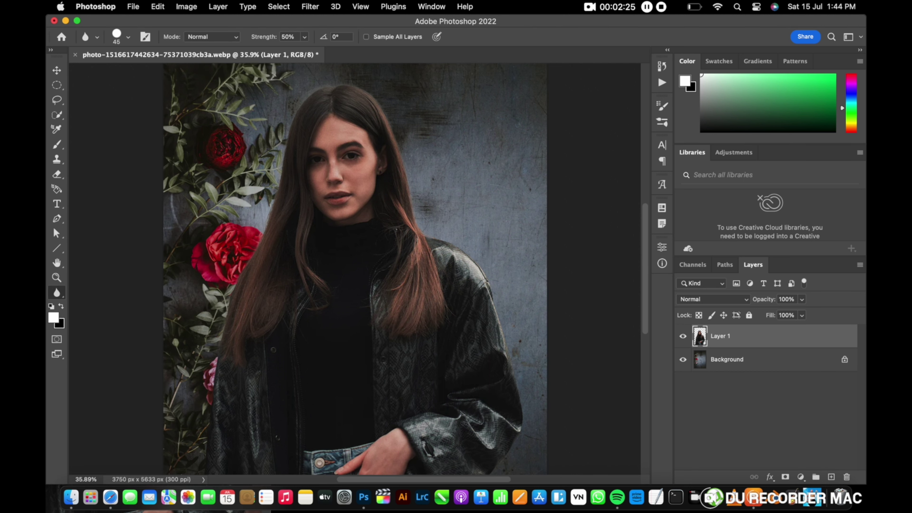
{"action": "key", "text": "bracketright"}
{"action": "right_click", "coordinate": [278, 170]}
{"action": "left_click", "coordinate": [341, 313]}
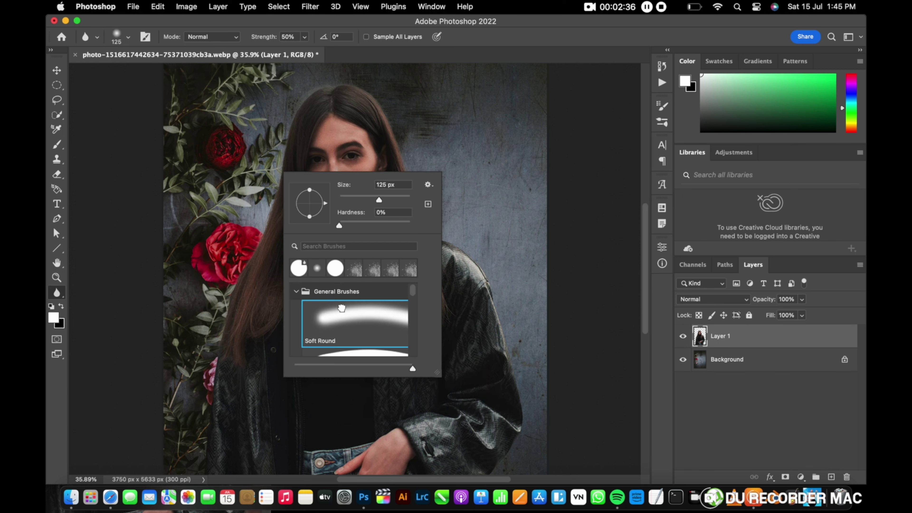
{"action": "left_click", "coordinate": [285, 136]}
- Enlarge the blur brush to 300 px and soften the outline of the woman's cutout against the background
{"action": "key", "text": "bracketright"}
{"action": "key", "text": "bracketright"}
{"action": "key", "text": "bracketright"}
{"action": "key", "text": "bracketright"}
{"action": "key", "text": "bracketright"}
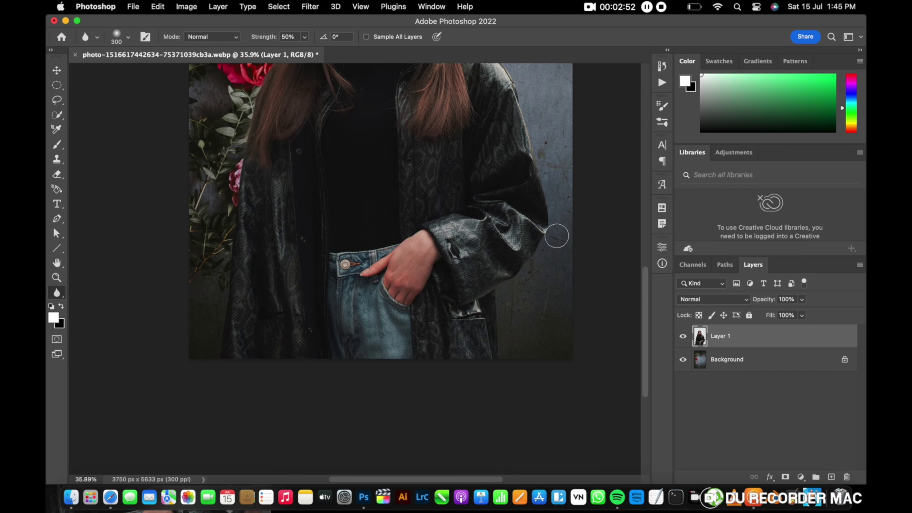
{"action": "scroll", "coordinate": [555, 236], "scroll_direction": "up", "scroll_amount": 3}
{"action": "scroll", "coordinate": [542, 150], "scroll_direction": "up", "scroll_amount": 3}
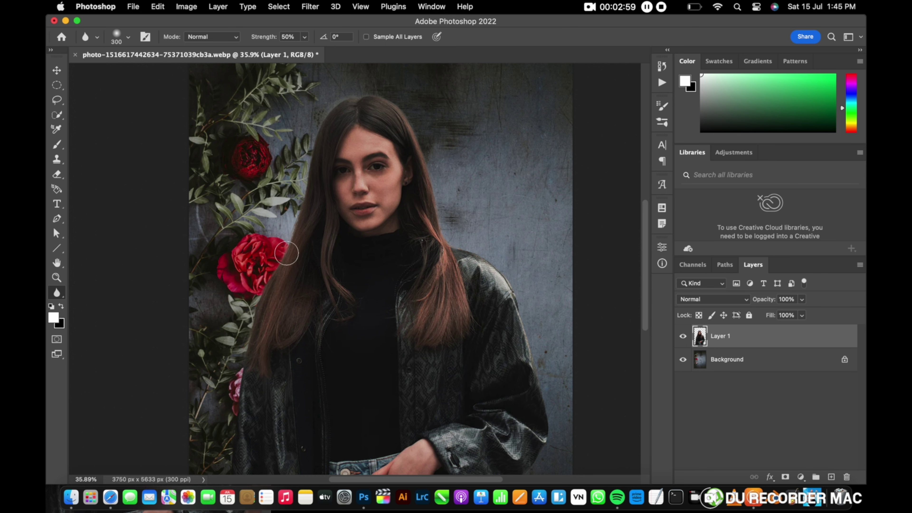
{"action": "key", "text": "super+minus"}
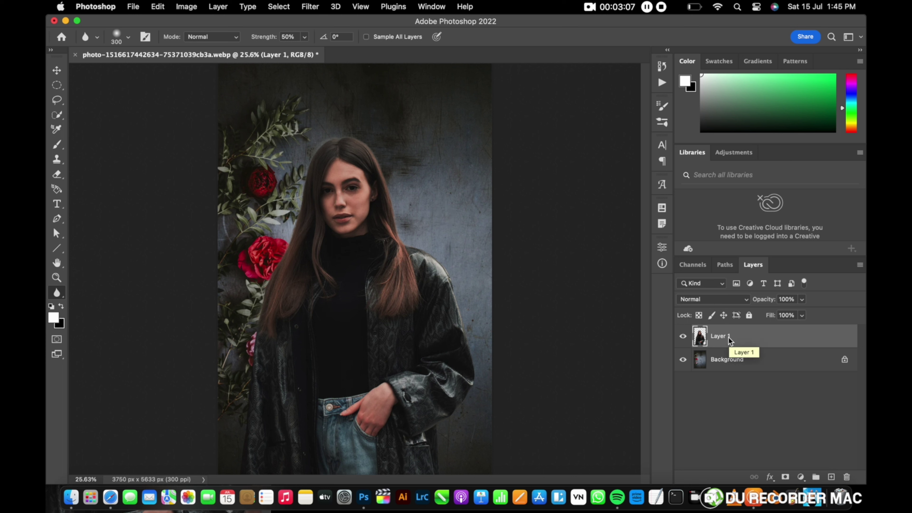
- Apply Color Balance to the woman's layer, shifting its midtones toward green and about +20 toward blue
{"action": "key", "text": "super+b"}
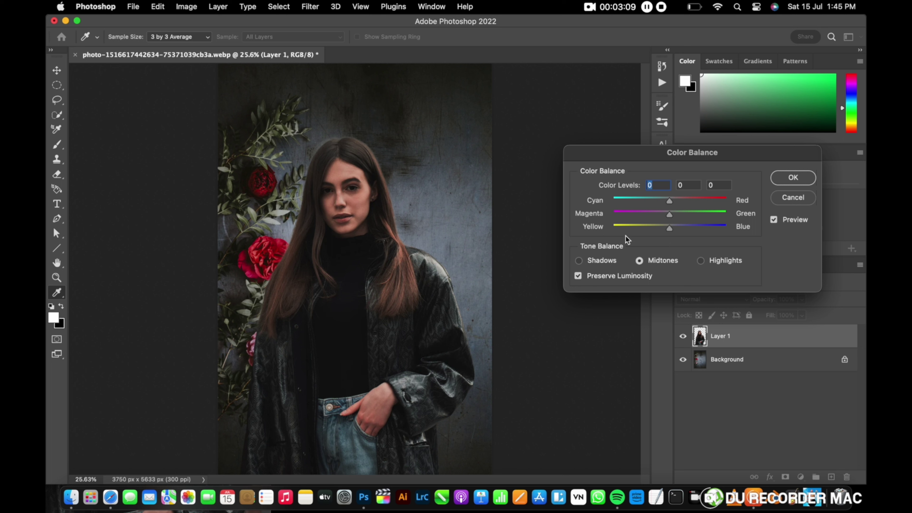
{"action": "mouse_move", "coordinate": [669, 229]}
{"action": "left_mouse_down"}
{"action": "mouse_move", "coordinate": [683, 228]}
{"action": "mouse_move", "coordinate": [669, 214]}
{"action": "left_mouse_up"}
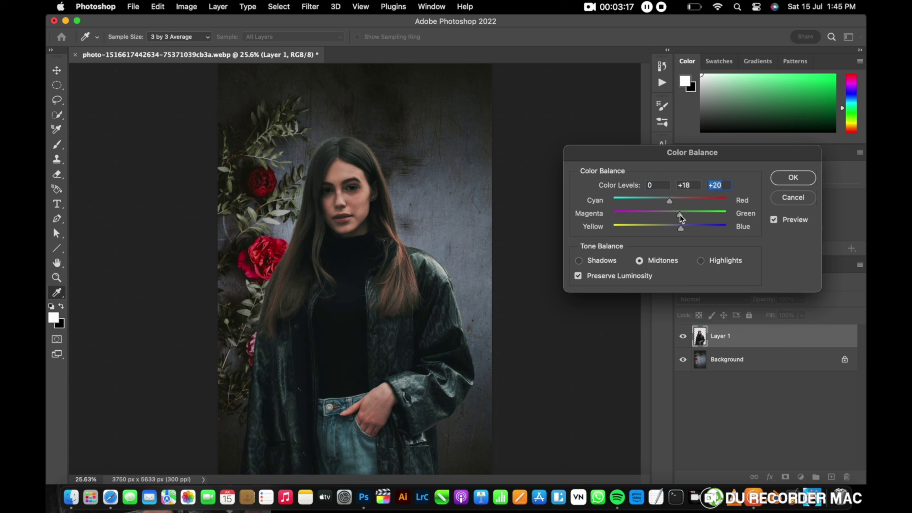
{"action": "left_click", "coordinate": [680, 215]}
{"action": "left_click_drag", "start_coordinate": [671, 199], "coordinate": [671, 202]}
{"action": "left_click", "coordinate": [788, 178]}
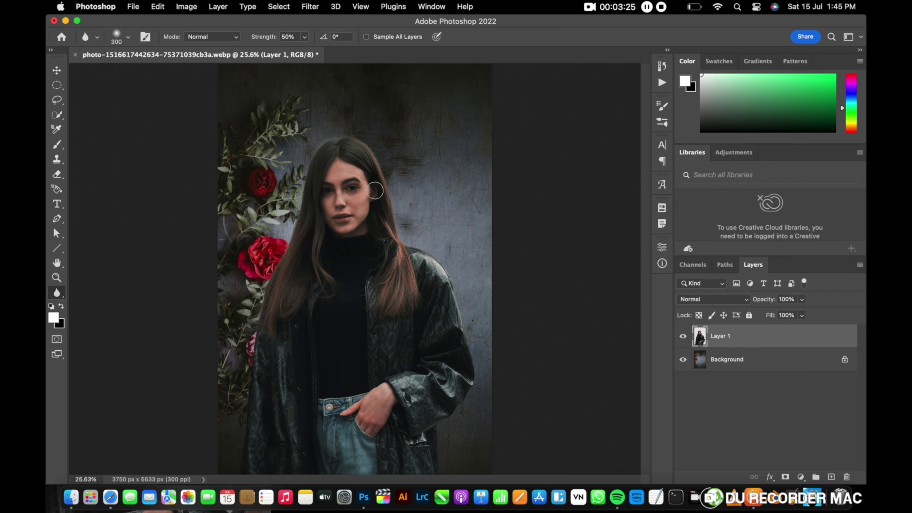
- Darken the woman's layer slightly with Curves, adding an RGB point at input 67 and output 62
{"action": "key", "text": "super+m"}
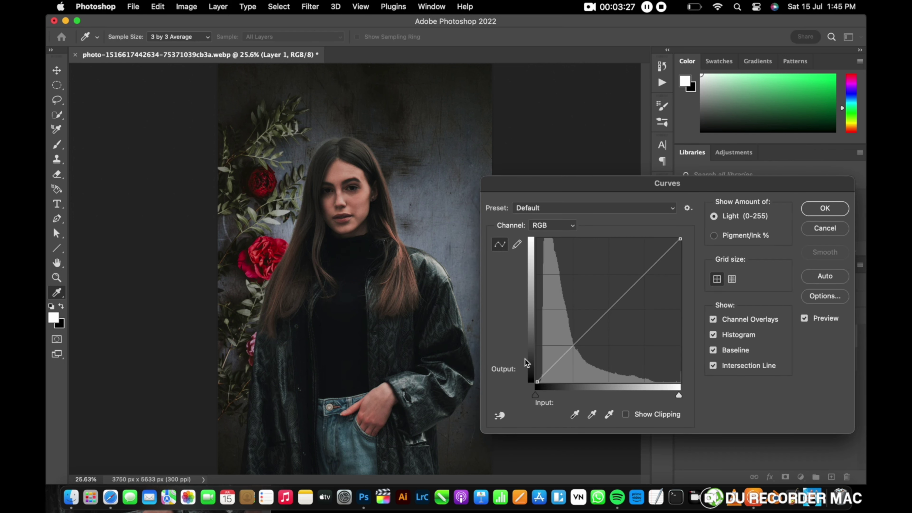
{"action": "left_click", "coordinate": [574, 347]}
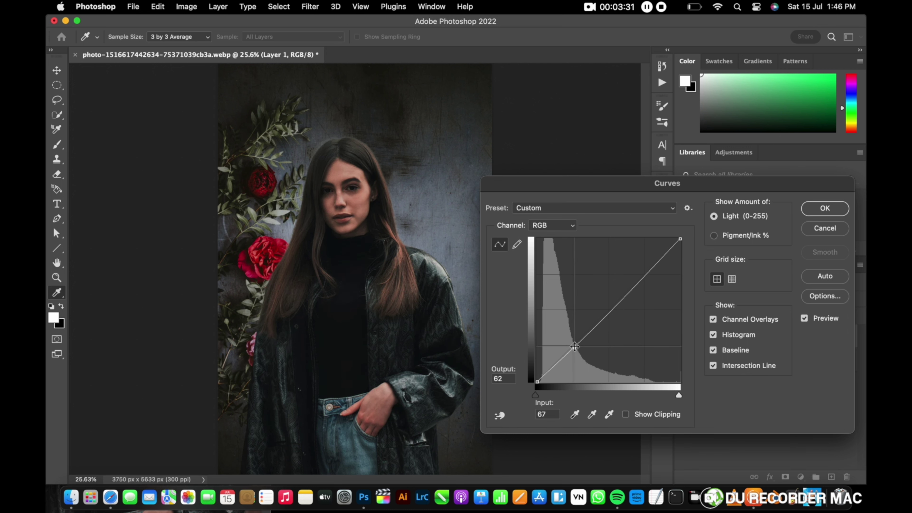
{"action": "key", "text": "Return"}
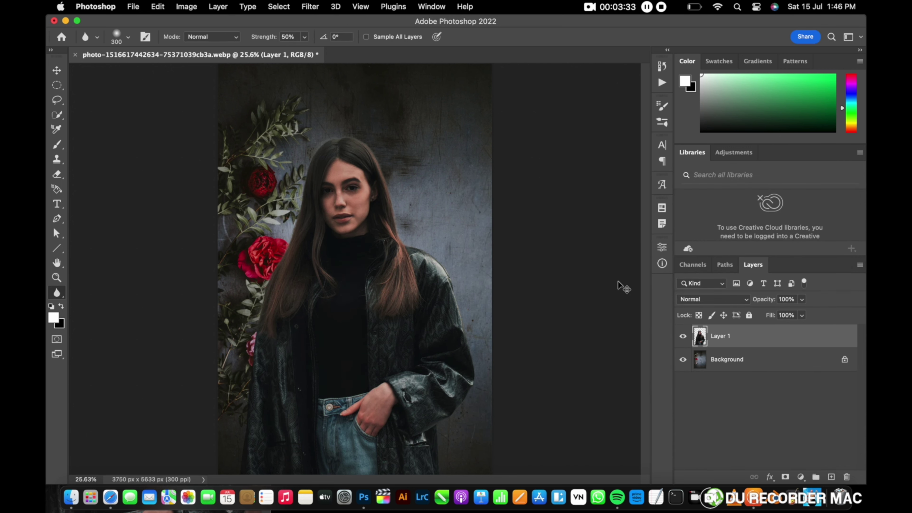
- Brighten the woman's layer with Levels by setting the RGB white input level to 217
{"action": "key", "text": "super+l"}
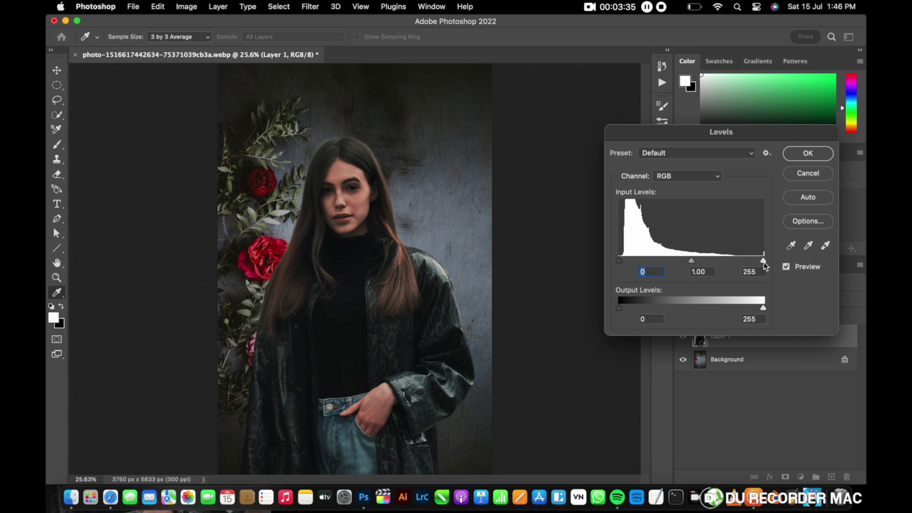
{"action": "left_click_drag", "start_coordinate": [763, 262], "coordinate": [741, 263]}
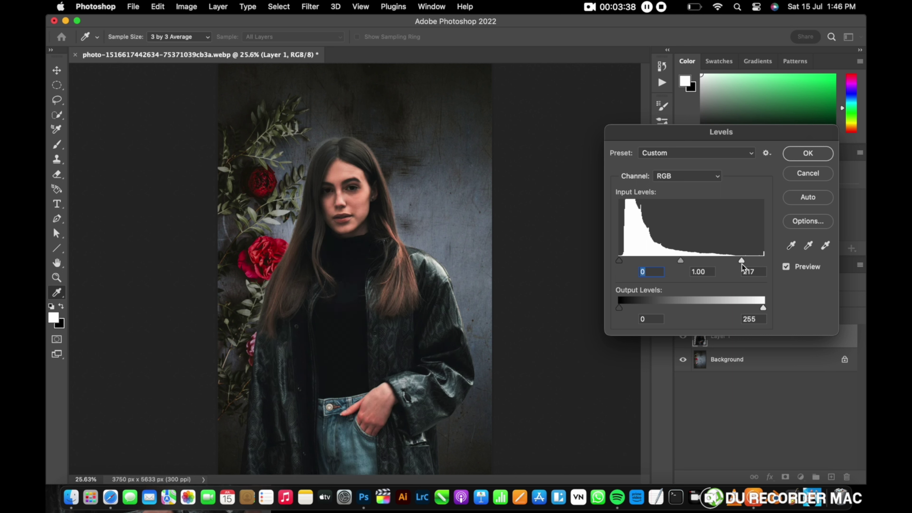
{"action": "left_click", "coordinate": [803, 155]}
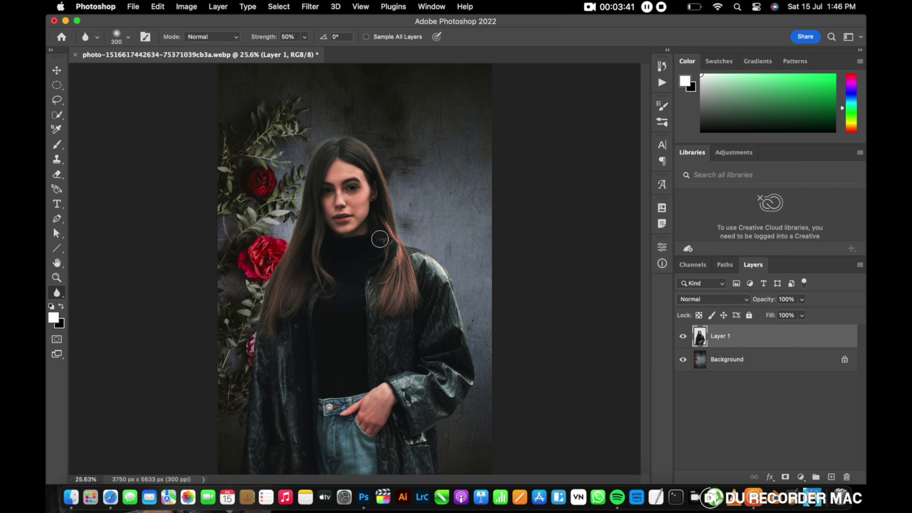
- Unlock the background layer and shift its midtones toward green and blue with Color Balance
{"action": "left_click", "coordinate": [750, 359]}
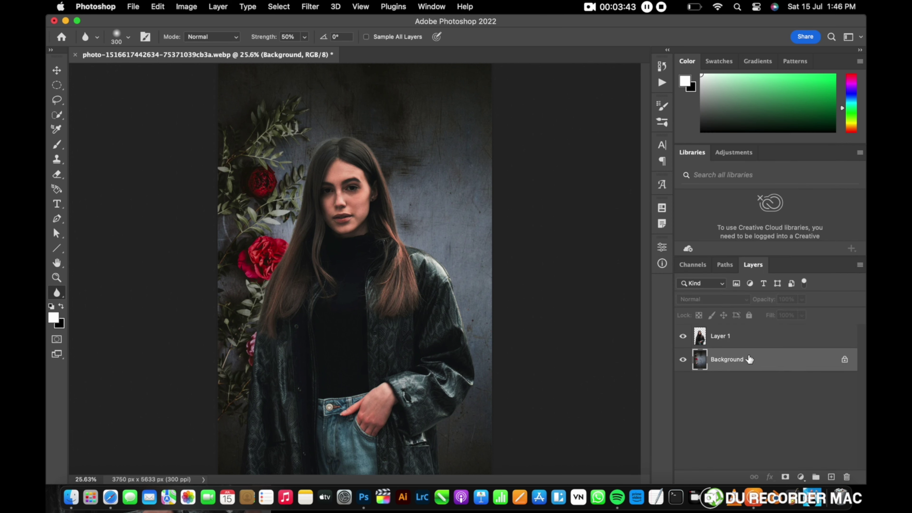
{"action": "left_click", "coordinate": [844, 360]}
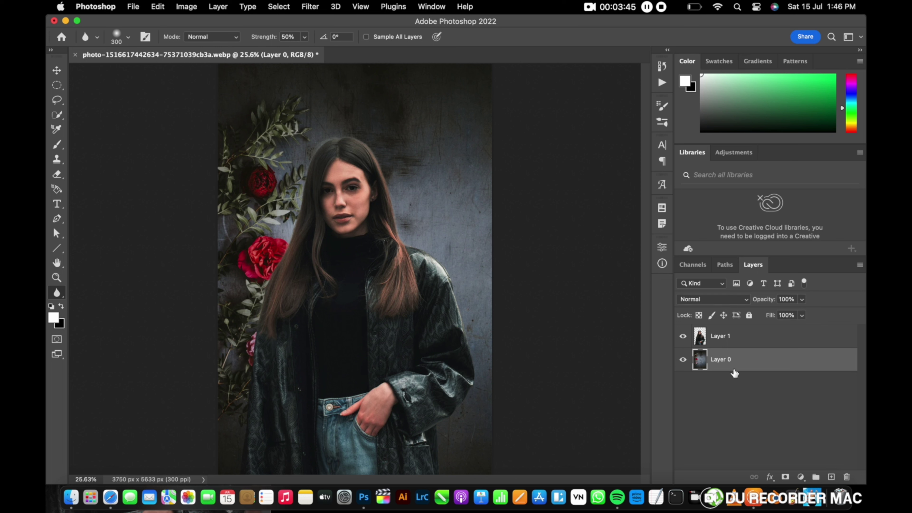
{"action": "key", "text": "super+b"}
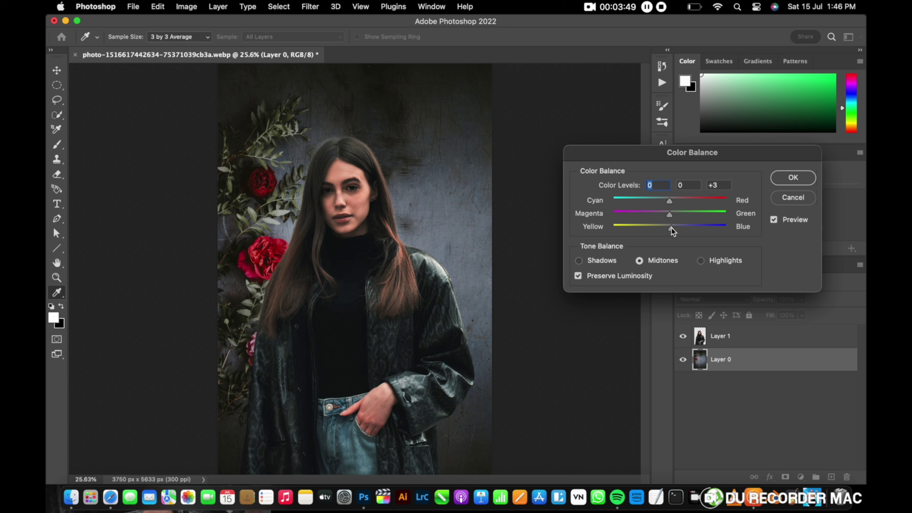
{"action": "mouse_move", "coordinate": [674, 228]}
{"action": "left_mouse_down"}
{"action": "mouse_move", "coordinate": [681, 228]}
{"action": "mouse_move", "coordinate": [671, 215]}
{"action": "mouse_move", "coordinate": [681, 218]}
{"action": "left_mouse_up"}
{"action": "left_click", "coordinate": [793, 177]}
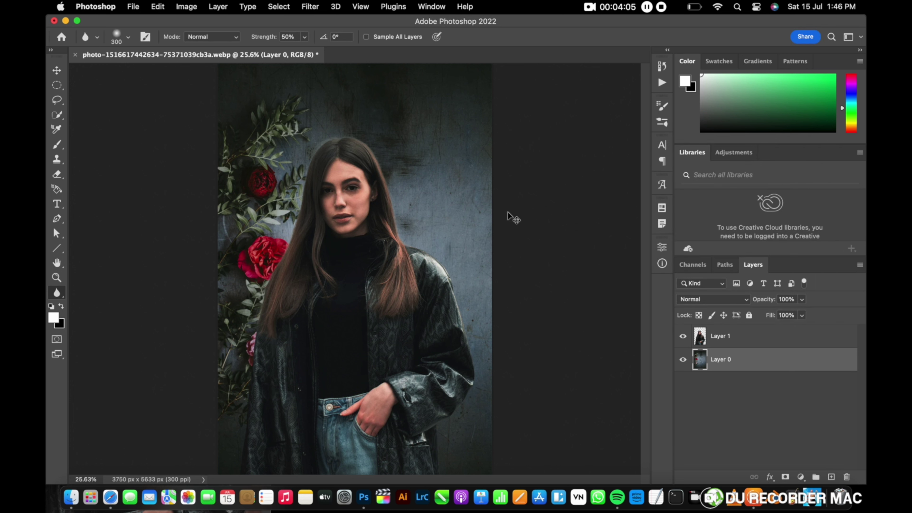
- Darken the floral background layer slightly with Curves, adding an RGB point at input 68 and output 61
{"action": "key", "text": "super+m"}
{"action": "left_click_drag", "start_coordinate": [571, 347], "coordinate": [576, 347]}
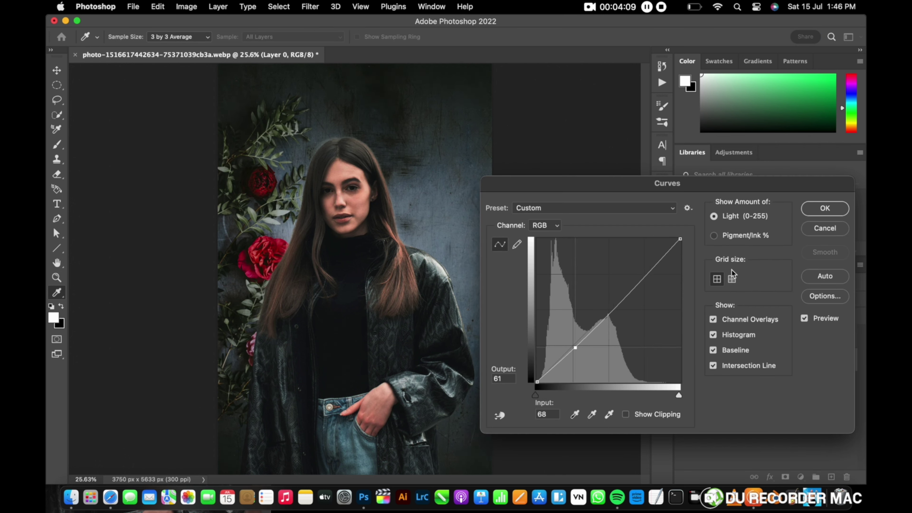
{"action": "left_click", "coordinate": [812, 209]}
- Brighten the floral background layer with Levels by setting the RGB white input level to 225
{"action": "key", "text": "super+l"}
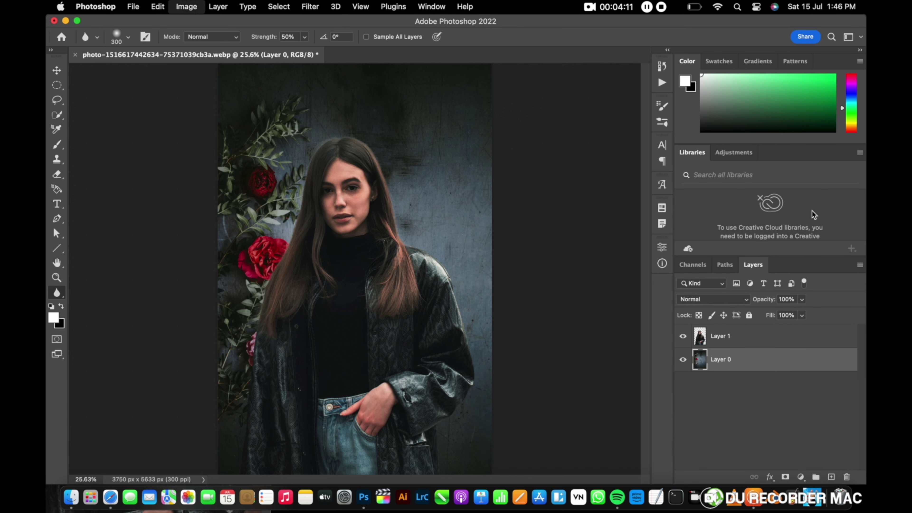
{"action": "left_click_drag", "start_coordinate": [762, 260], "coordinate": [746, 258]}
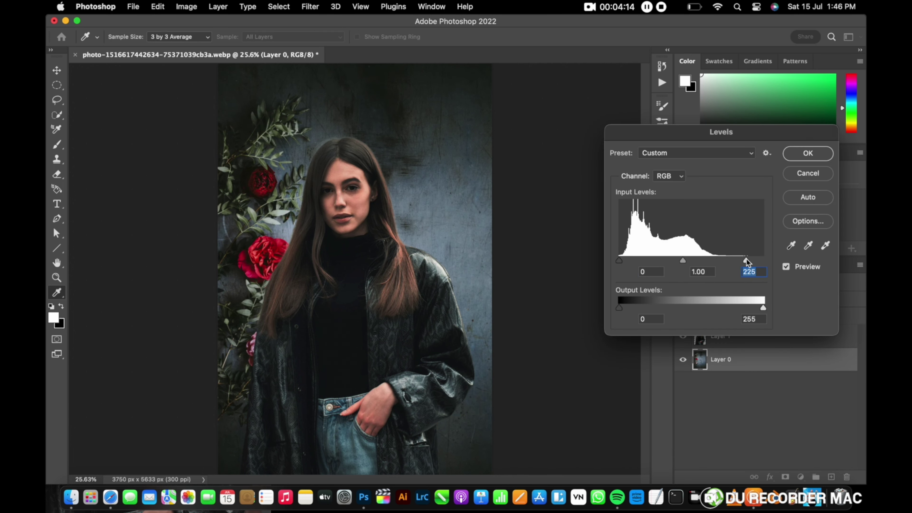
{"action": "left_click", "coordinate": [807, 153]}
- Select the woman's layer and set up the Eraser with a 125 px brush at the edge of her hair
{"action": "scroll", "coordinate": [295, 218], "scroll_direction": "up", "scroll_amount": 5}
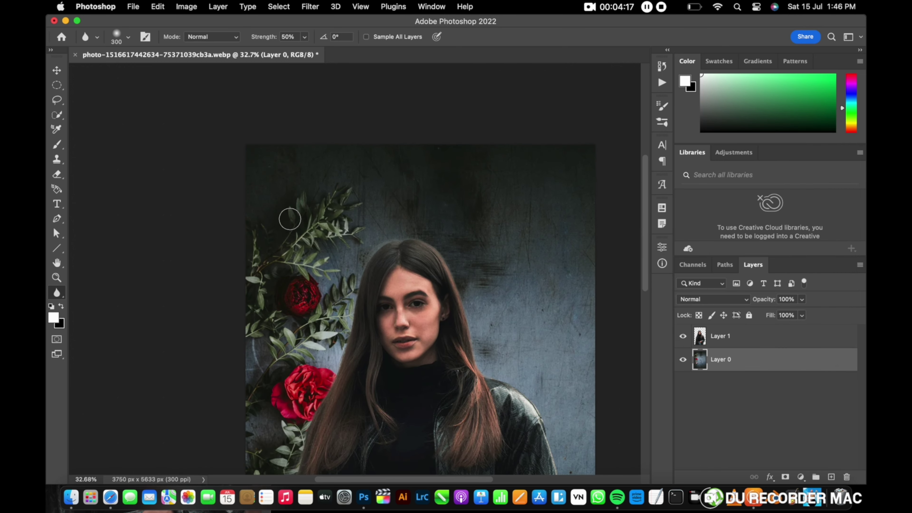
{"action": "scroll", "coordinate": [366, 354], "scroll_direction": "up", "scroll_amount": 3}
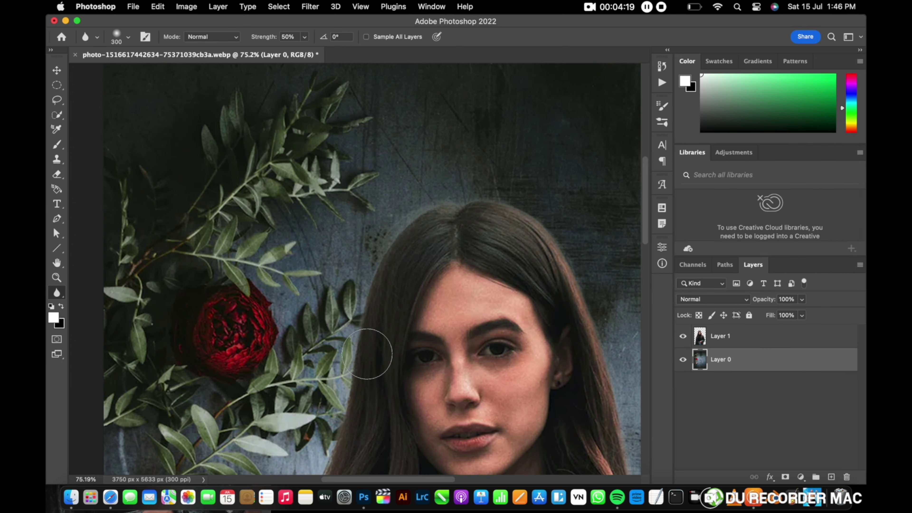
{"action": "left_click", "coordinate": [759, 336]}
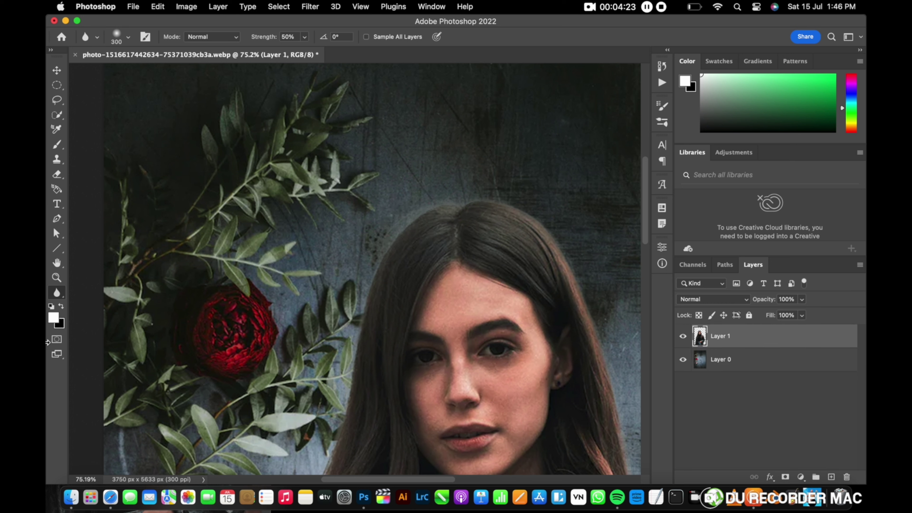
{"action": "left_click", "coordinate": [57, 176]}
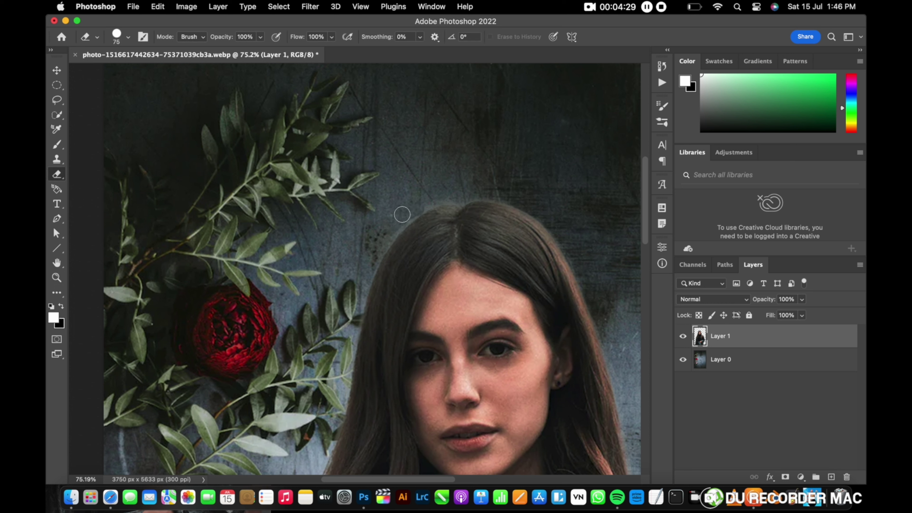
{"action": "key", "text": "bracketright"}
{"action": "key", "text": "bracketright"}
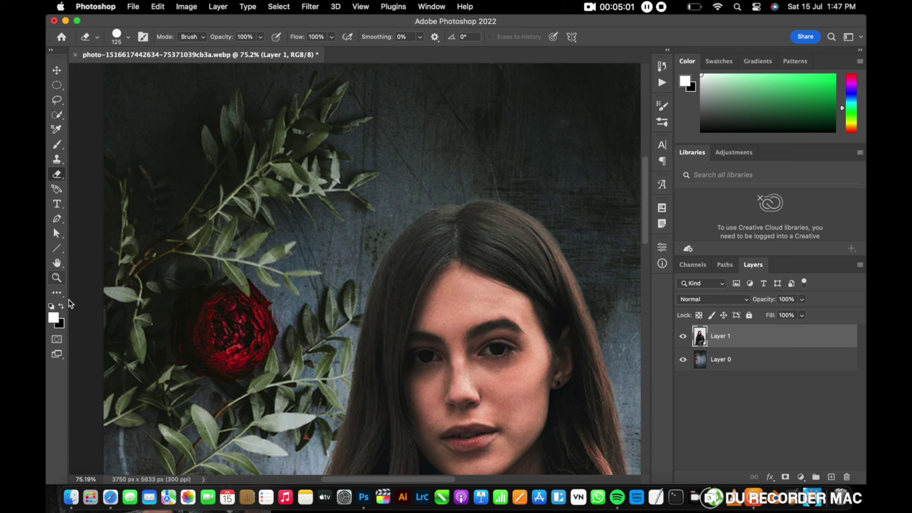
- Soften the outline of the hair along the top of the woman's head with the 300 px Blur tool
{"action": "left_click", "coordinate": [56, 291]}
{"action": "left_click", "coordinate": [115, 337]}
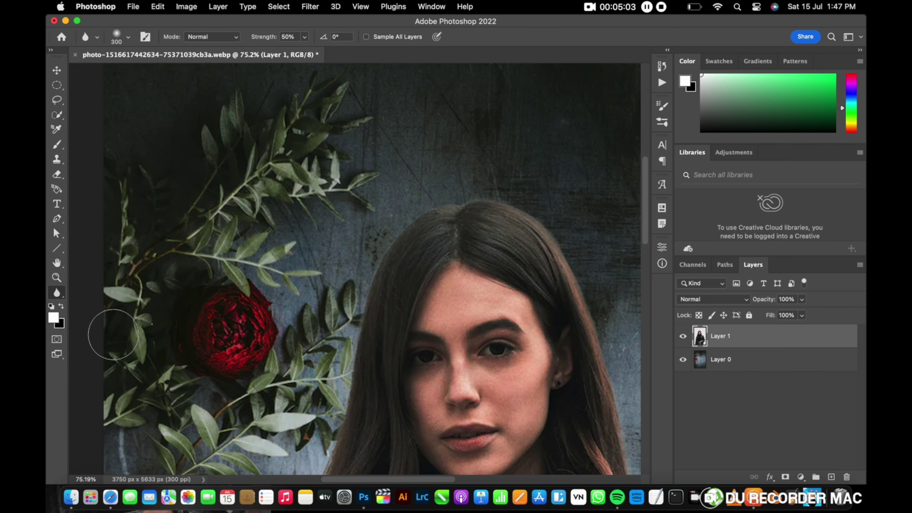
{"action": "mouse_move", "coordinate": [400, 225]}
{"action": "left_mouse_down"}
{"action": "mouse_move", "coordinate": [387, 257]}
{"action": "mouse_move", "coordinate": [413, 194]}
{"action": "mouse_move", "coordinate": [377, 274]}
{"action": "mouse_move", "coordinate": [397, 234]}
{"action": "mouse_move", "coordinate": [379, 228]}
{"action": "mouse_move", "coordinate": [370, 247]}
{"action": "mouse_move", "coordinate": [466, 193]}
{"action": "mouse_move", "coordinate": [510, 193]}
{"action": "mouse_move", "coordinate": [588, 261]}
{"action": "mouse_move", "coordinate": [619, 359]}
{"action": "mouse_move", "coordinate": [599, 307]}
{"action": "mouse_move", "coordinate": [522, 190]}
{"action": "mouse_move", "coordinate": [452, 191]}
{"action": "mouse_move", "coordinate": [460, 205]}
{"action": "mouse_move", "coordinate": [529, 193]}
{"action": "mouse_move", "coordinate": [474, 207]}
{"action": "mouse_move", "coordinate": [459, 171]}
{"action": "mouse_move", "coordinate": [515, 177]}
{"action": "left_mouse_up"}
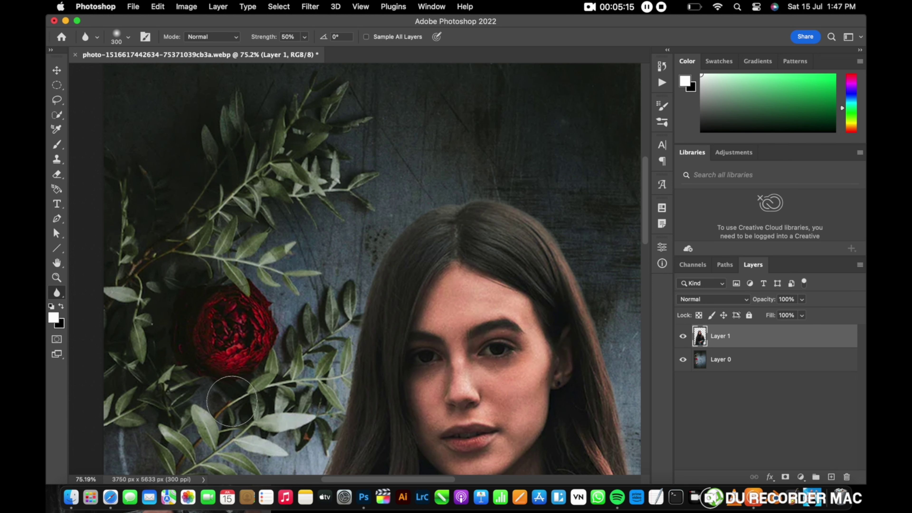
{"action": "scroll", "coordinate": [362, 279], "scroll_direction": "down", "scroll_amount": 5}
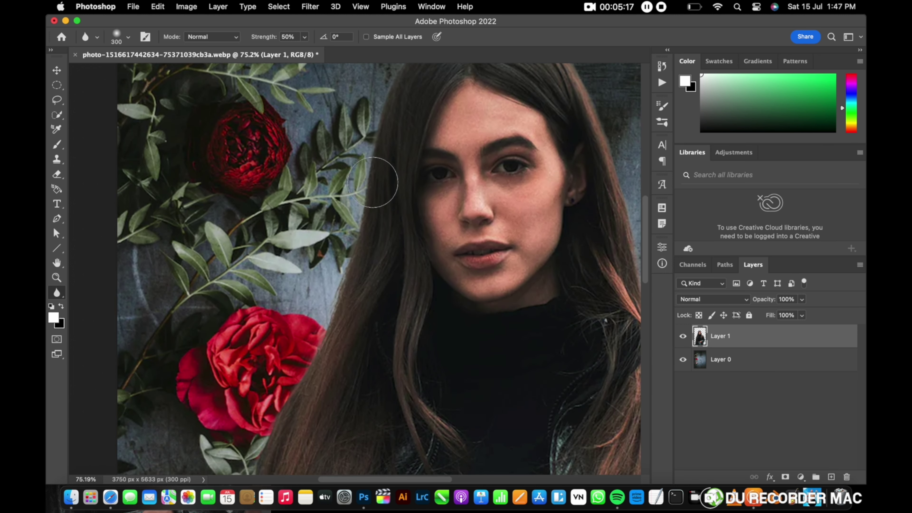
{"action": "scroll", "coordinate": [345, 294], "scroll_direction": "down", "scroll_amount": 12}
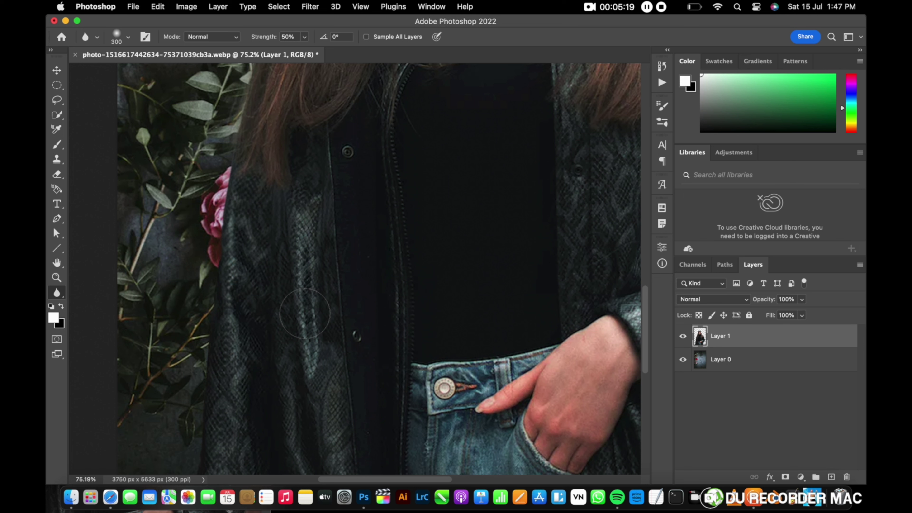
{"action": "scroll", "coordinate": [268, 278], "scroll_direction": "up", "scroll_amount": 8}
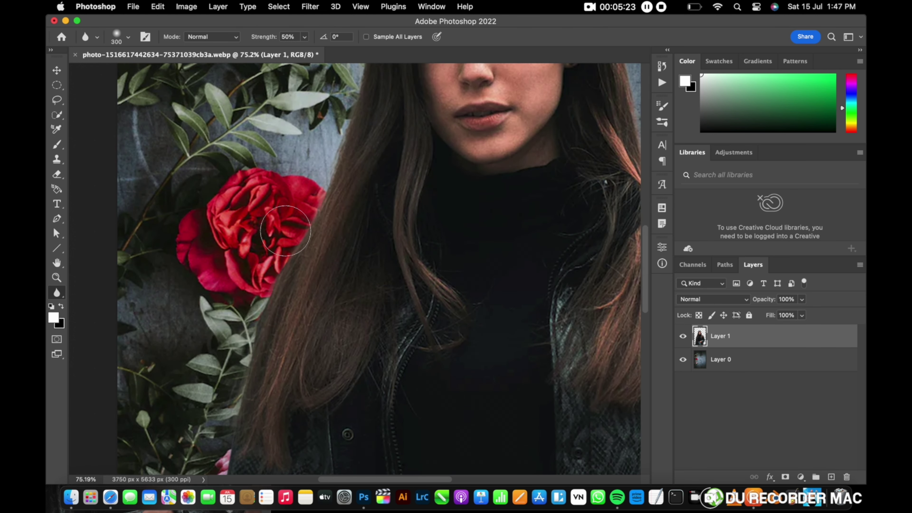
{"action": "key", "text": "super+0"}
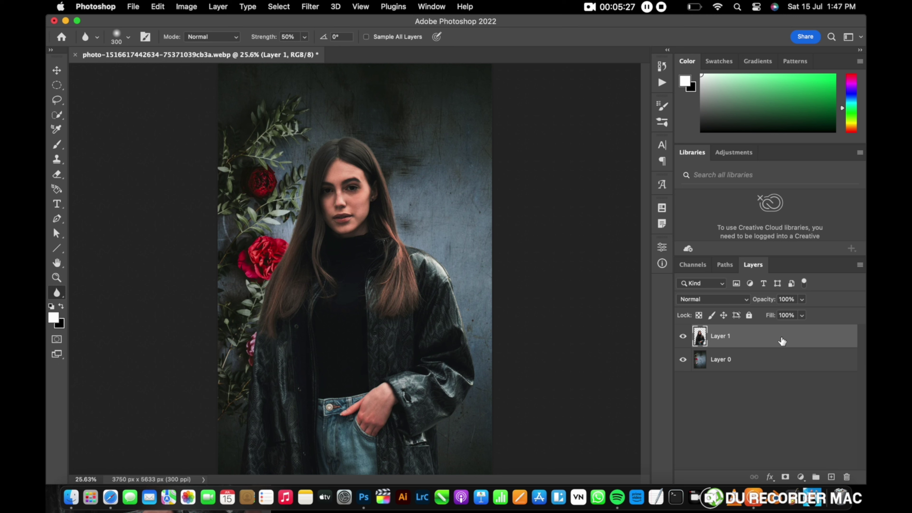
- Add a Linear Burn drop shadow to the woman's layer and reposition it to a 125° angle and 1052 px distance
{"action": "right_click", "coordinate": [767, 334]}
{"action": "left_click", "coordinate": [730, 337]}
{"action": "left_click", "coordinate": [447, 380]}
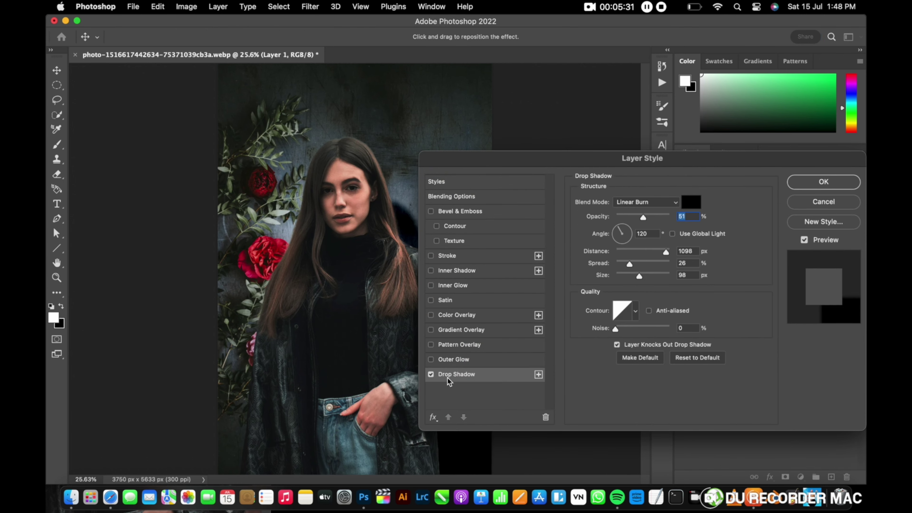
{"action": "left_click_drag", "start_coordinate": [593, 168], "coordinate": [648, 146]}
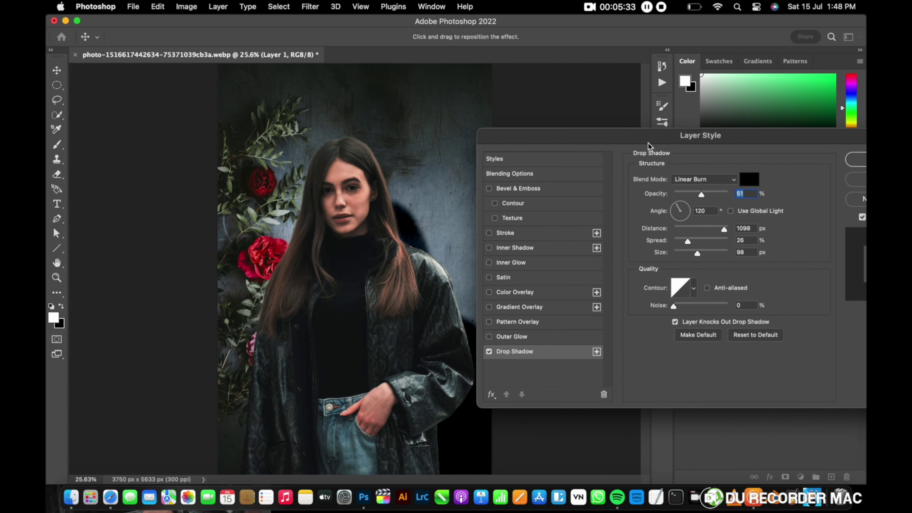
{"action": "mouse_move", "coordinate": [409, 242]}
{"action": "left_mouse_down"}
{"action": "mouse_move", "coordinate": [418, 208]}
{"action": "mouse_move", "coordinate": [415, 227]}
{"action": "left_mouse_up"}
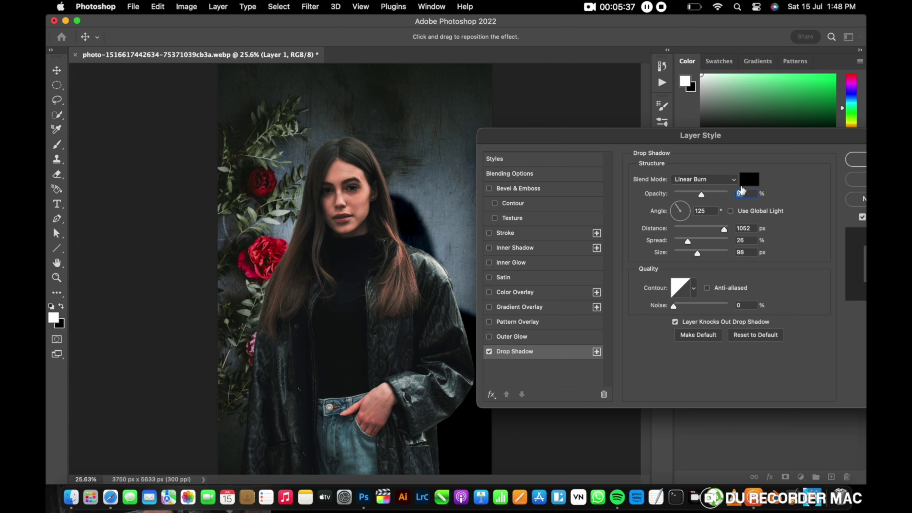
- Set the drop shadow's opacity to 20%, distance to 299 px, spread to 42% and size to 224 px, and apply it
{"action": "left_click_drag", "start_coordinate": [699, 198], "coordinate": [686, 198]}
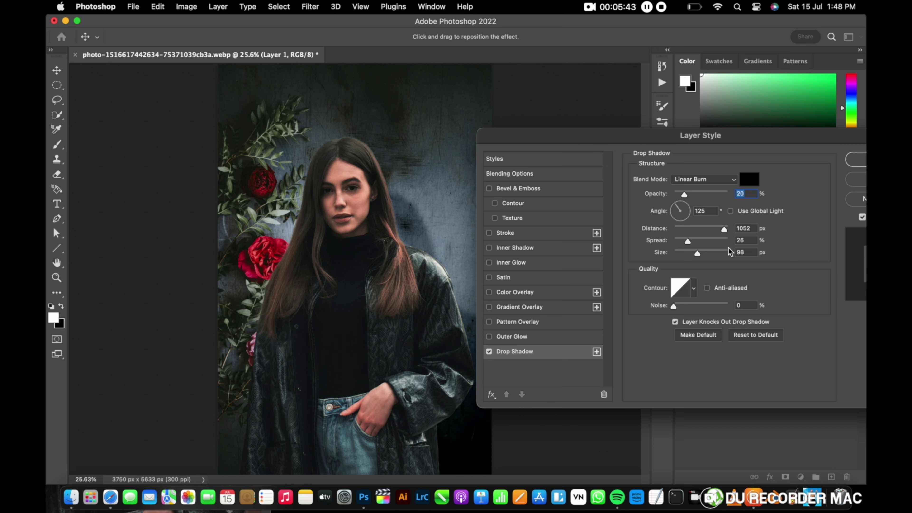
{"action": "mouse_move", "coordinate": [726, 233]}
{"action": "left_mouse_down"}
{"action": "mouse_move", "coordinate": [749, 246]}
{"action": "mouse_move", "coordinate": [713, 241]}
{"action": "mouse_move", "coordinate": [730, 250]}
{"action": "left_mouse_up"}
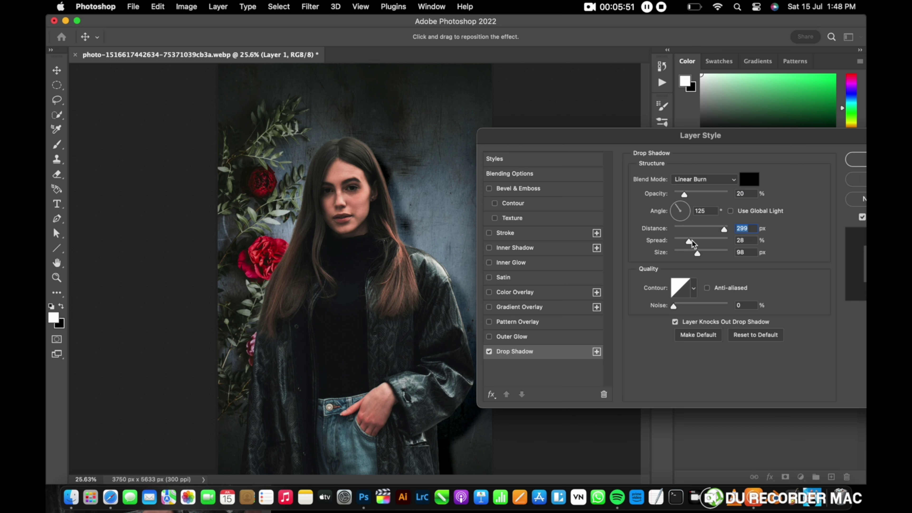
{"action": "left_click_drag", "start_coordinate": [690, 242], "coordinate": [709, 253]}
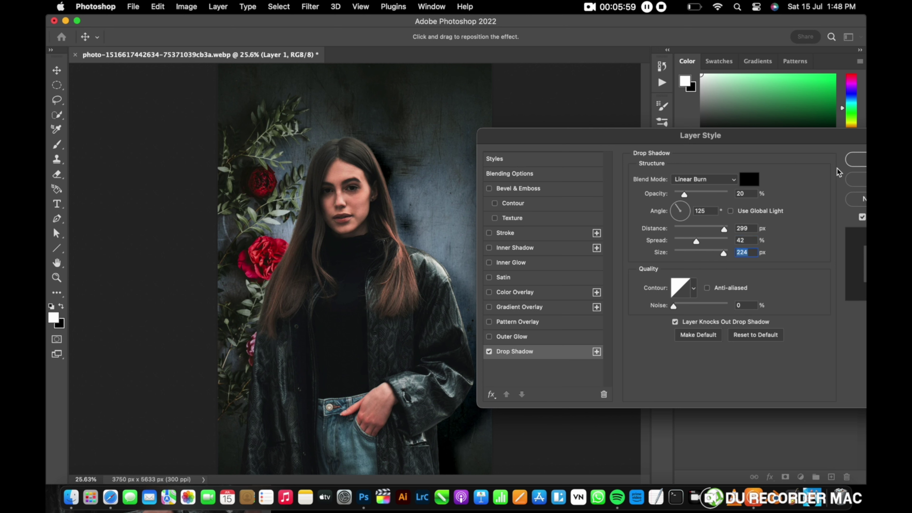
{"action": "left_click", "coordinate": [856, 163]}
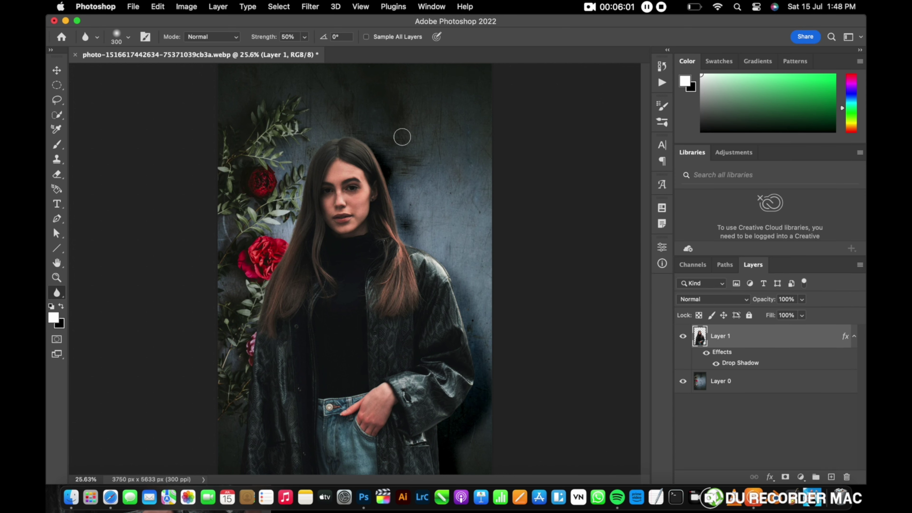